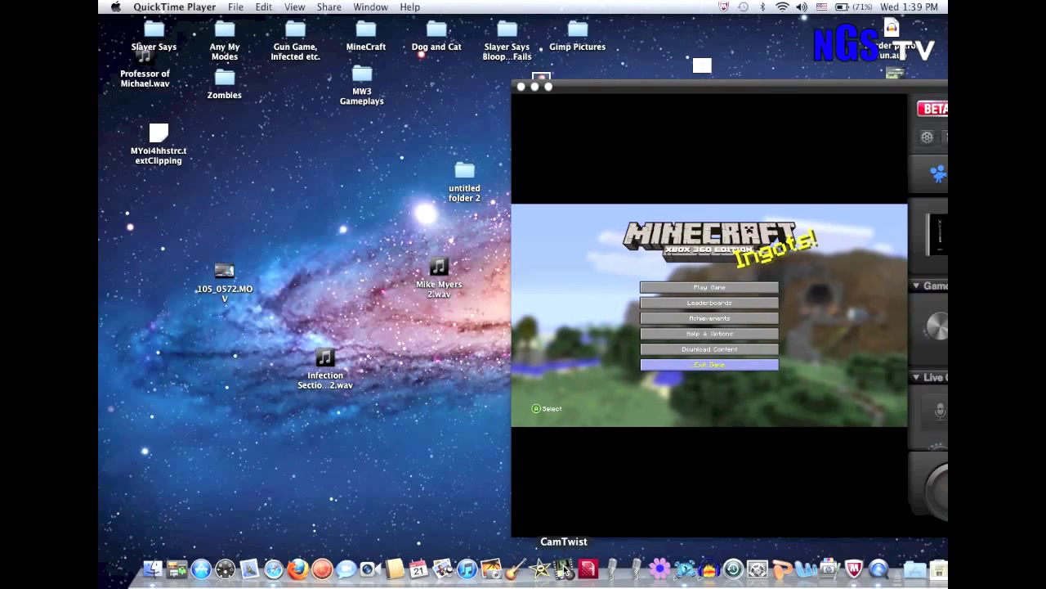
- Bring up the CamTwist context menu from its Dock icon
right_click(564, 570)
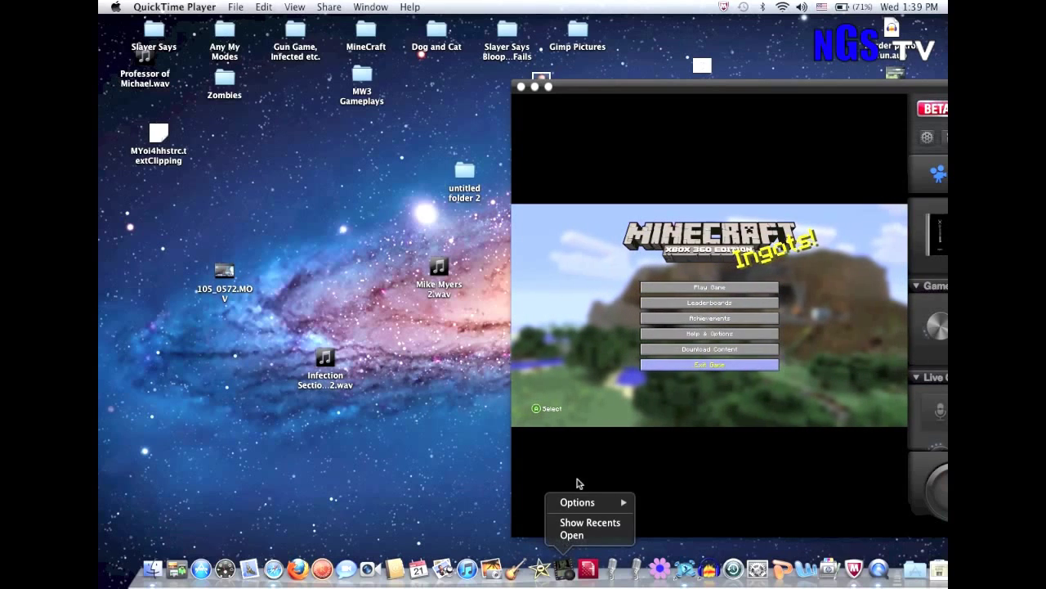
- Launch CamTwist from the Dock menu and bring its main window to the front
click(582, 536)
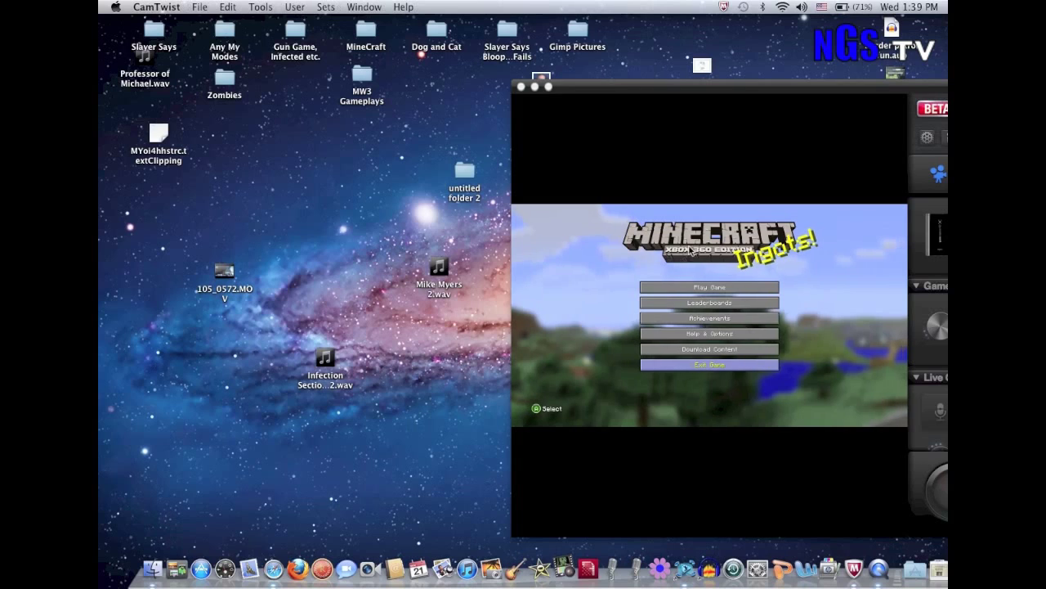
key(super+1)
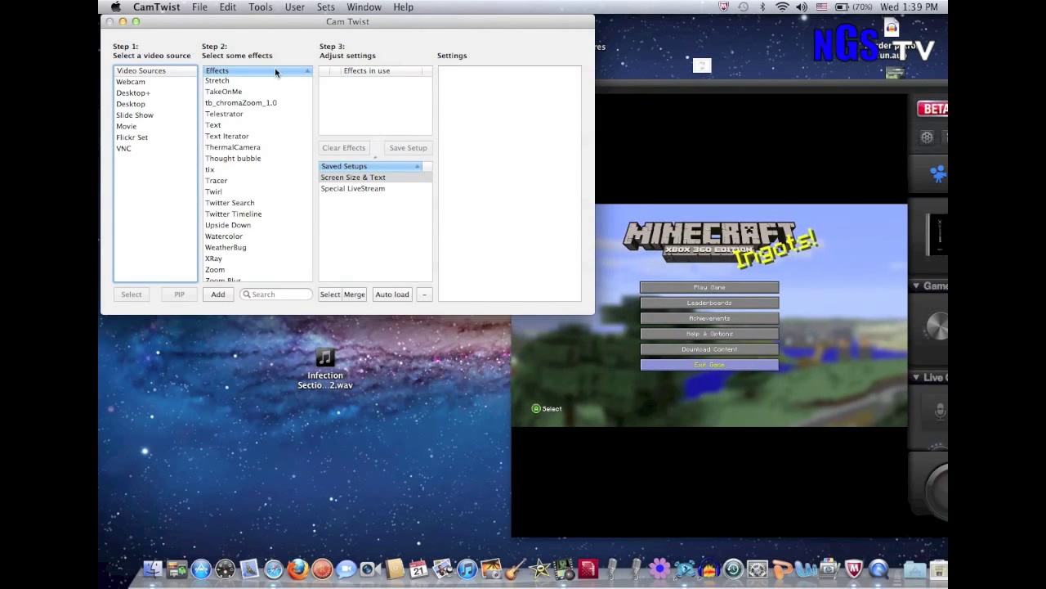
click(171, 10)
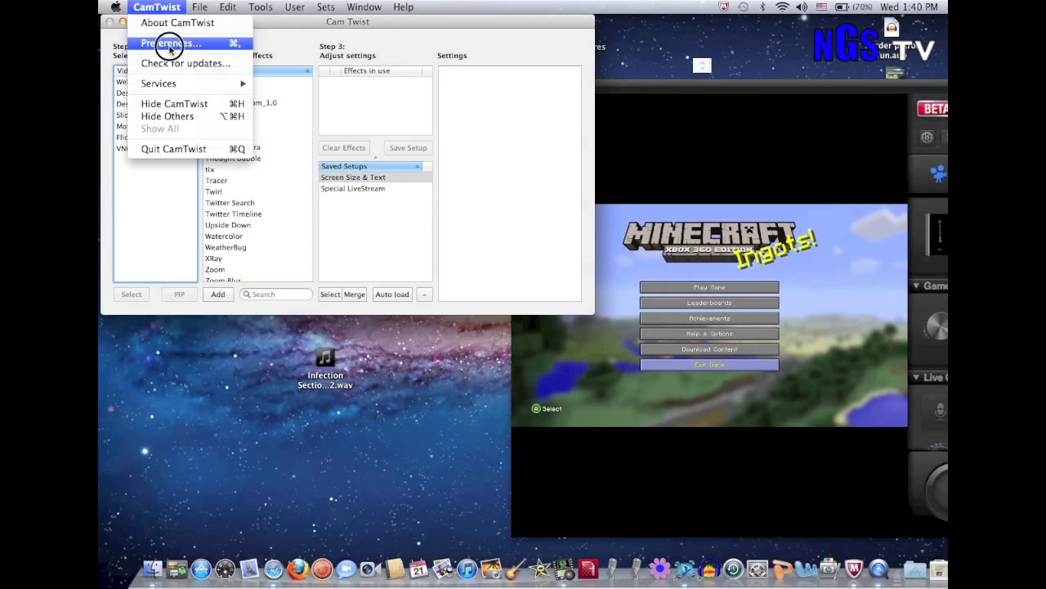
click(170, 45)
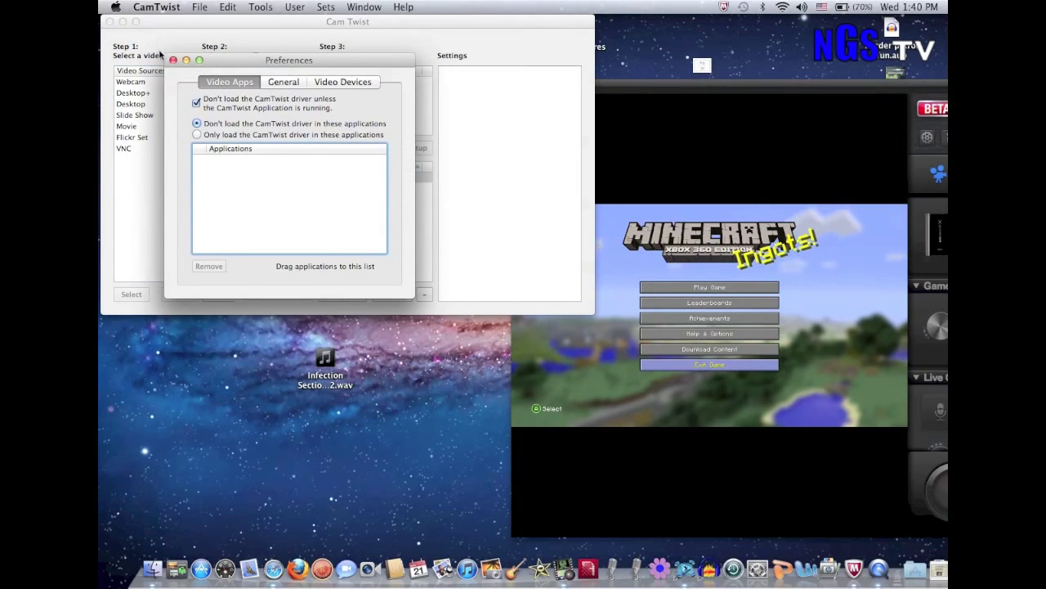
drag(284, 61, 315, 86)
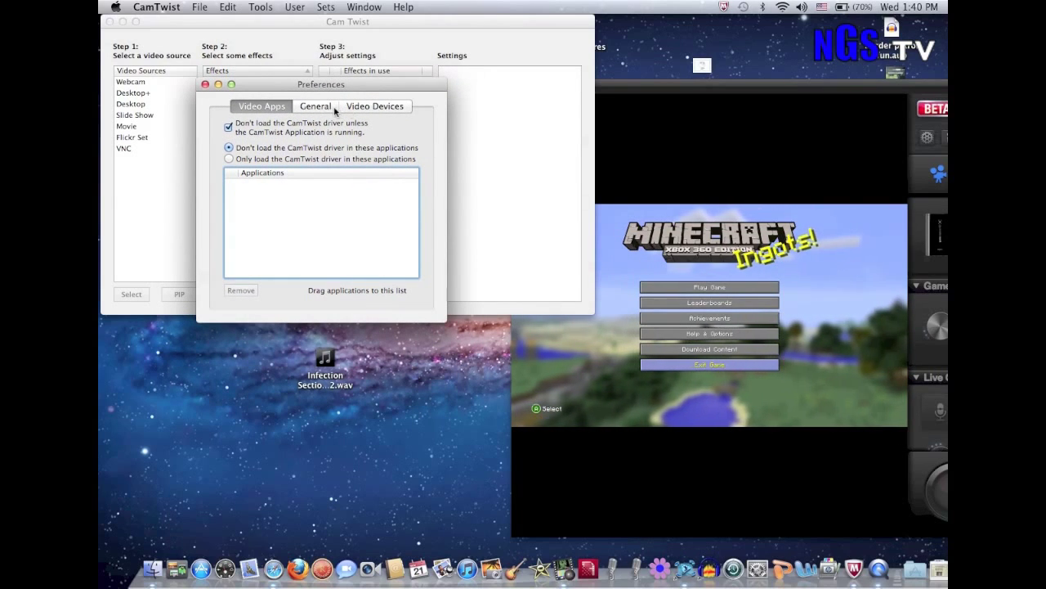
click(316, 106)
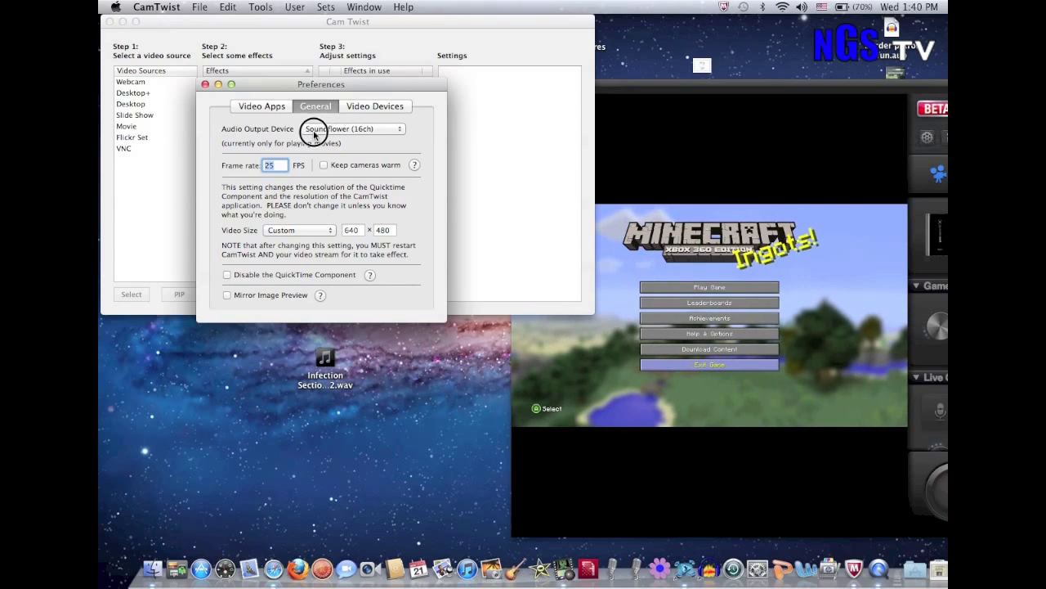
click(327, 129)
click(350, 147)
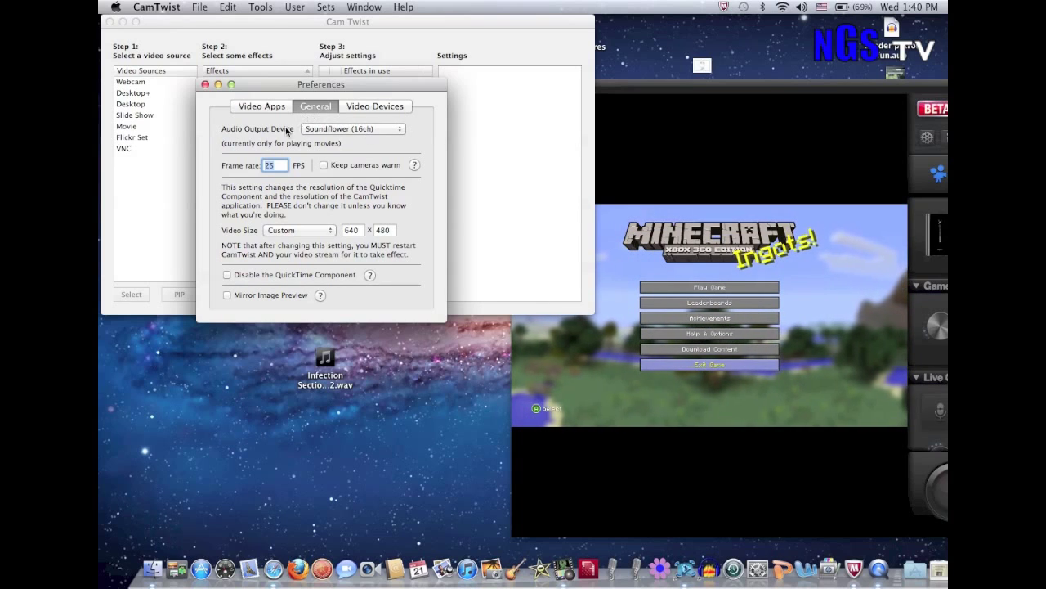
click(380, 128)
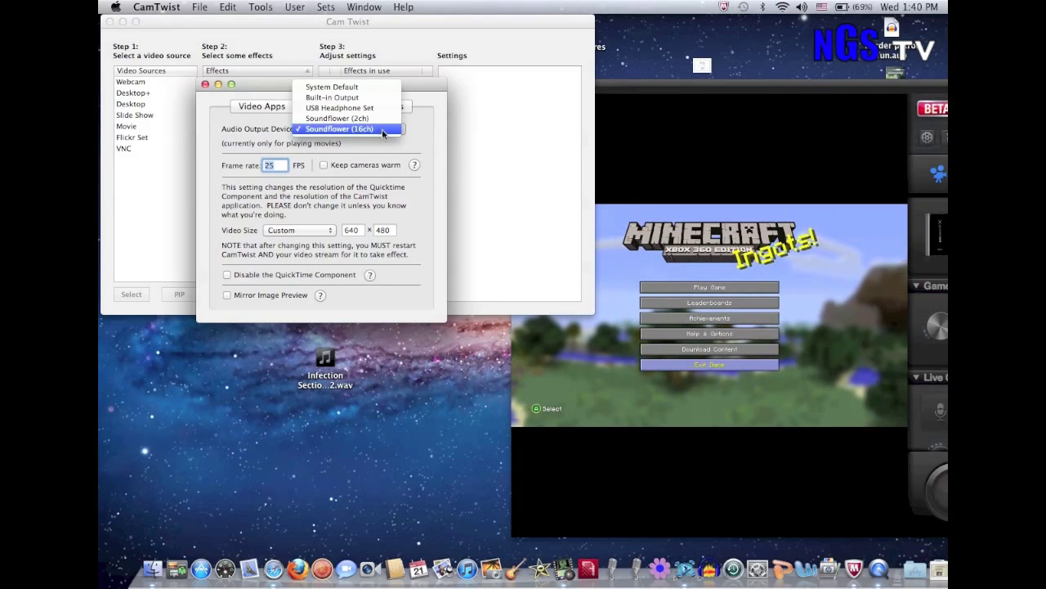
click(377, 143)
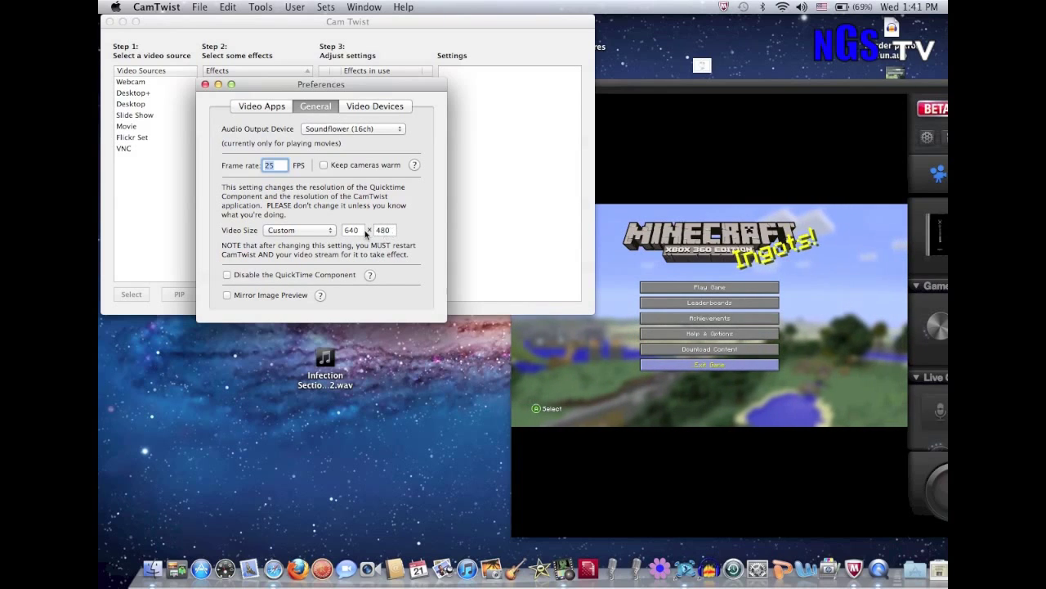
click(310, 233)
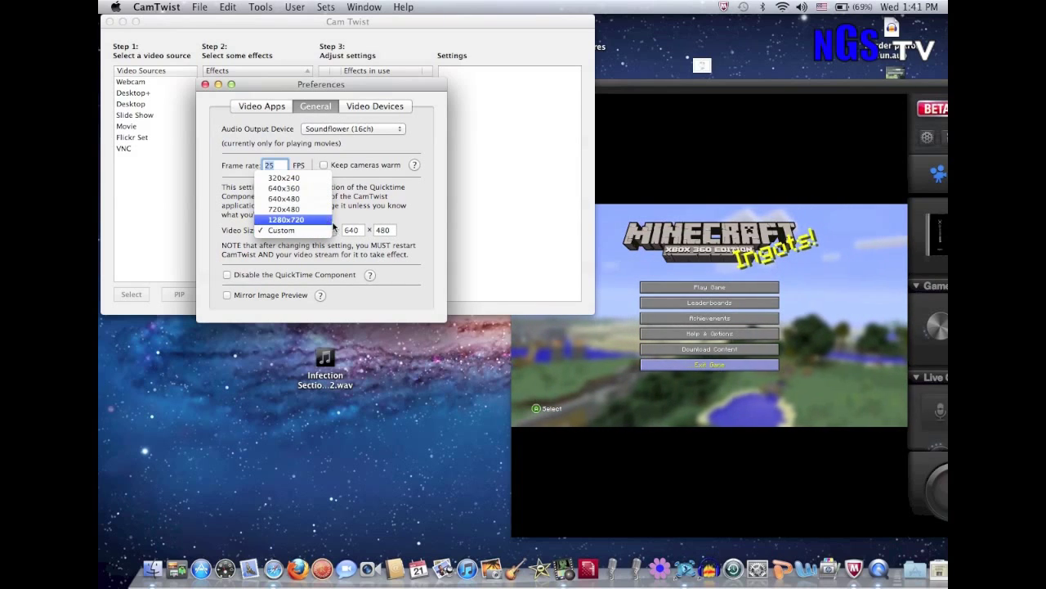
click(371, 215)
click(331, 234)
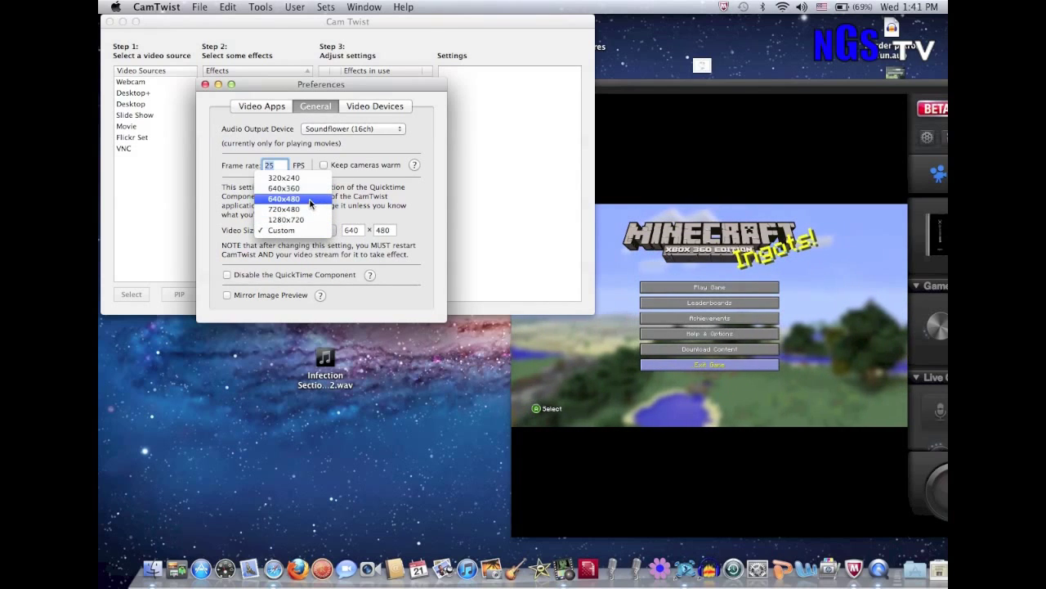
click(347, 214)
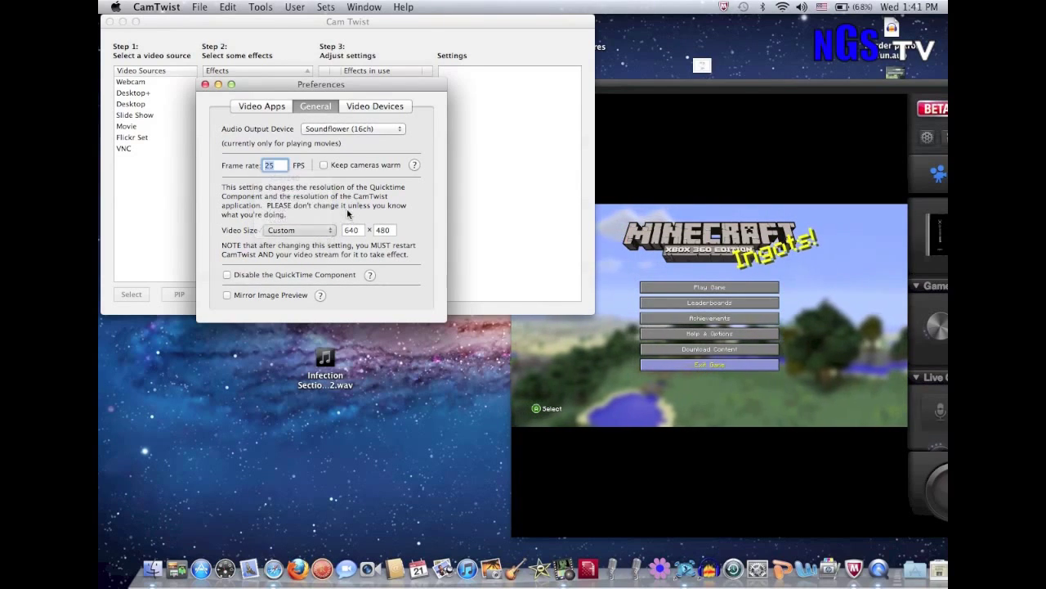
click(205, 84)
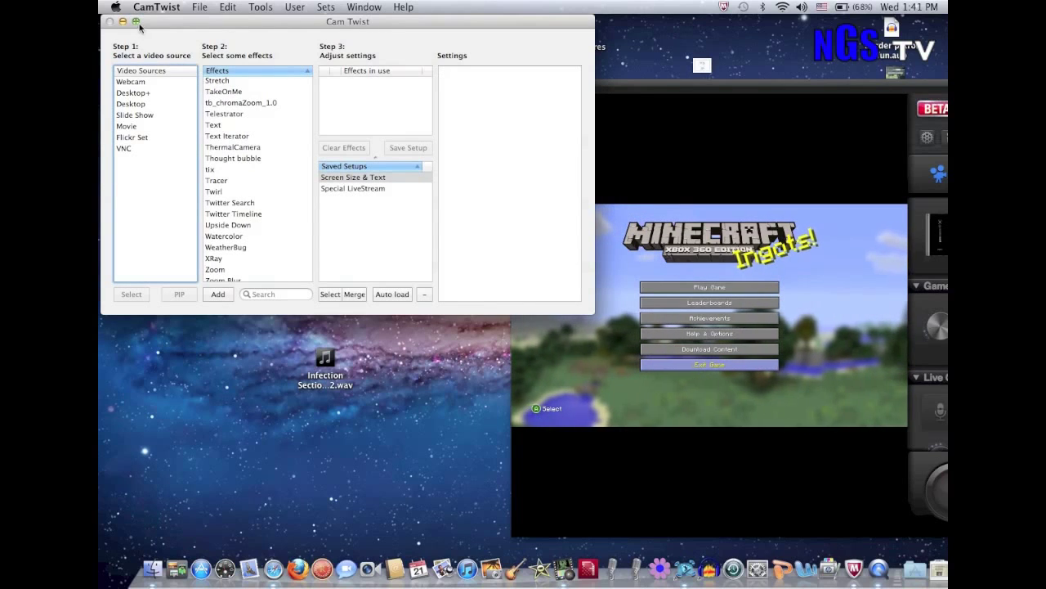
- Make Desktop+ the active video source from the Step 1 Video Sources list
click(160, 6)
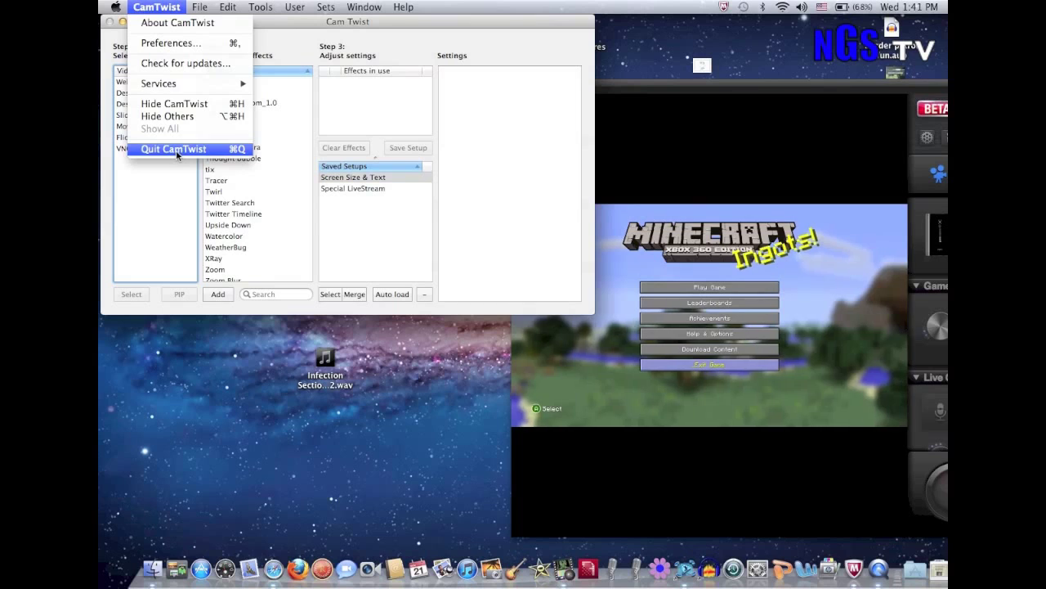
click(185, 189)
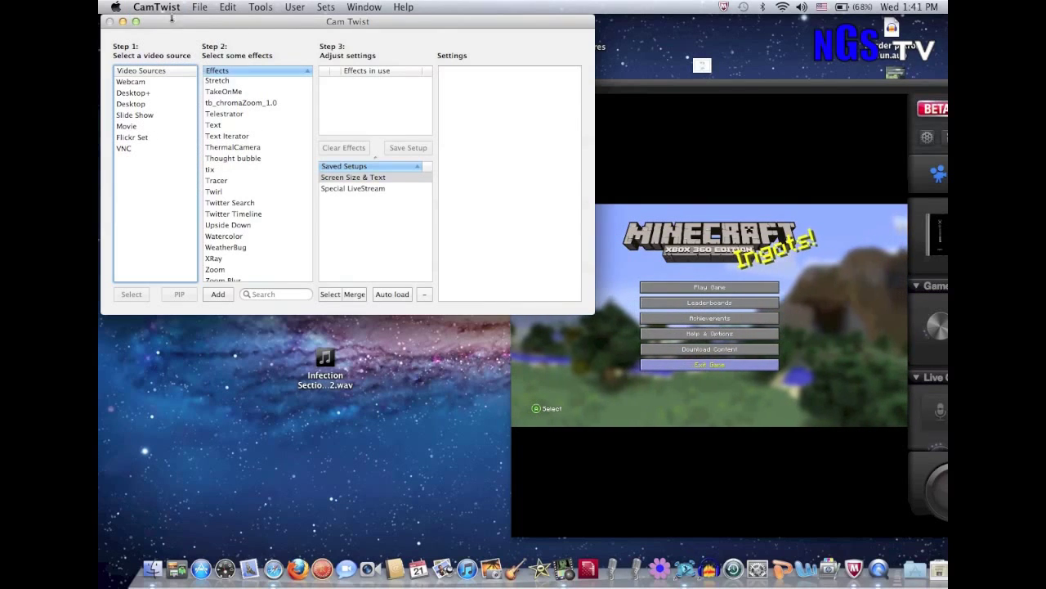
double_click(144, 93)
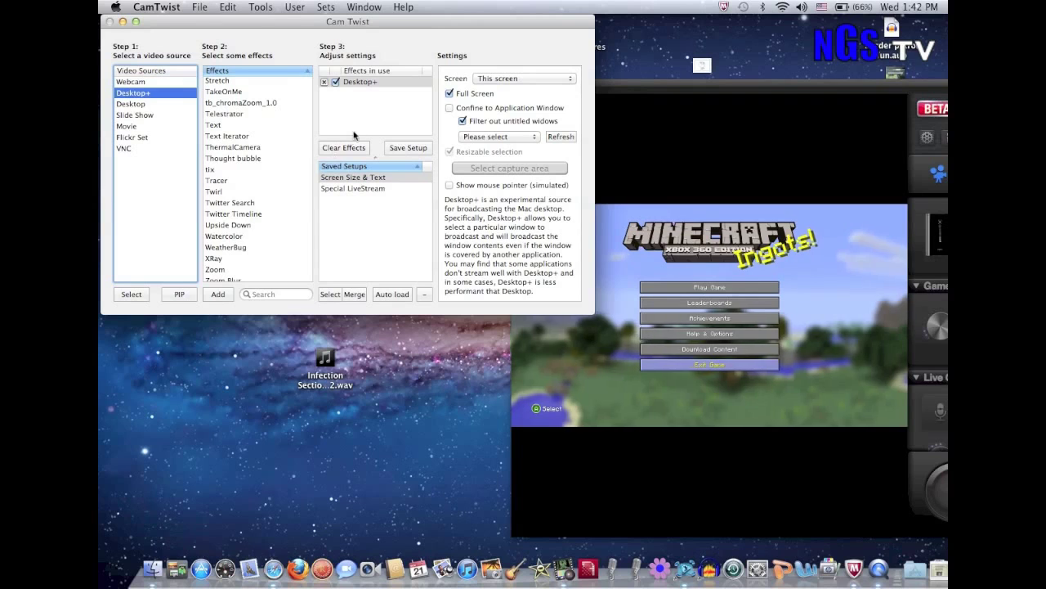
- Confine the Desktop+ capture to the Game Capture HD window and begin selecting the capture area
click(448, 108)
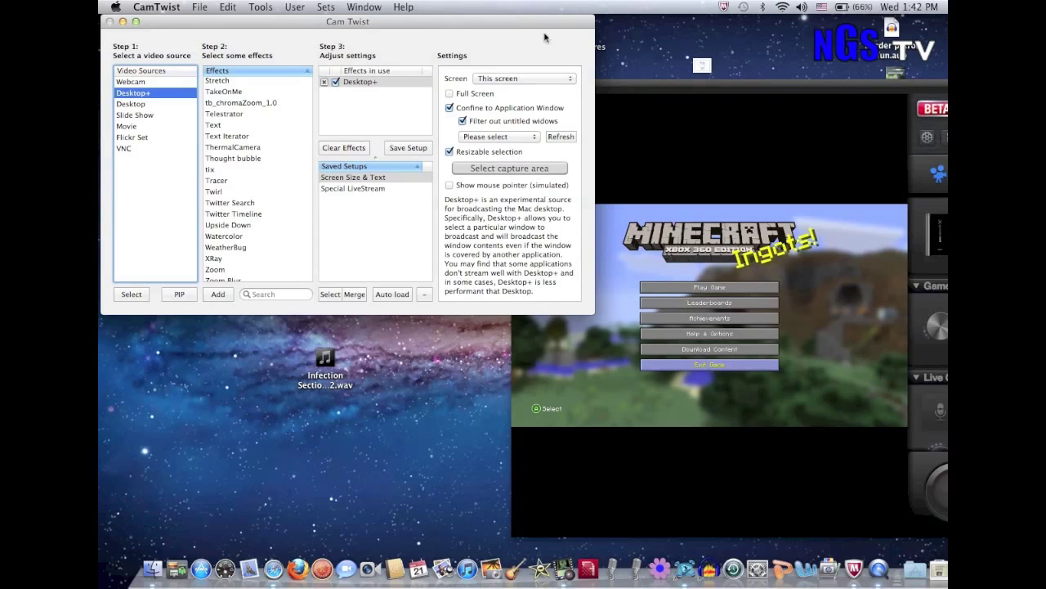
click(493, 138)
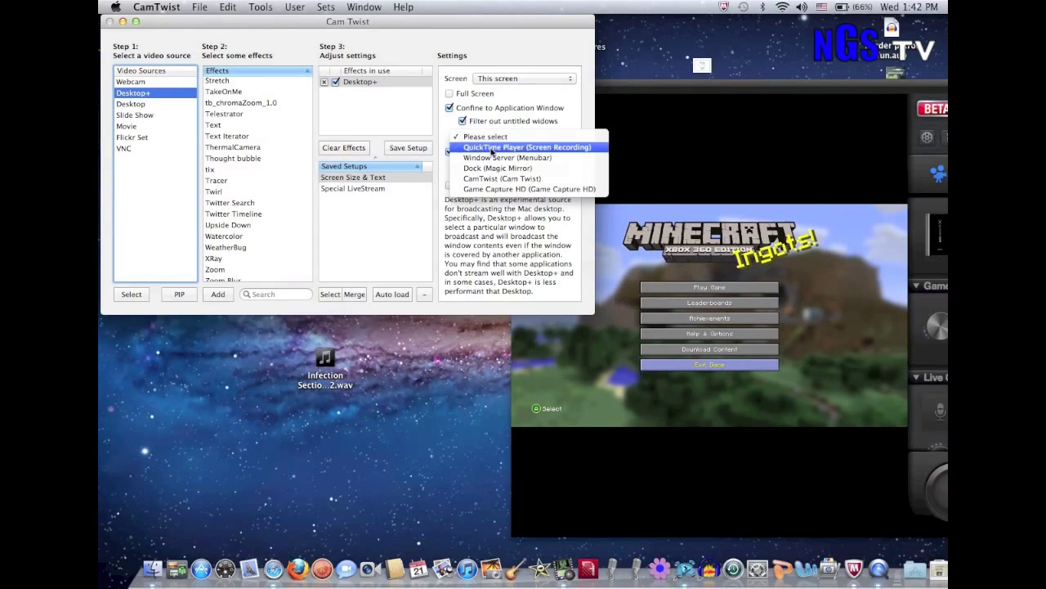
click(508, 192)
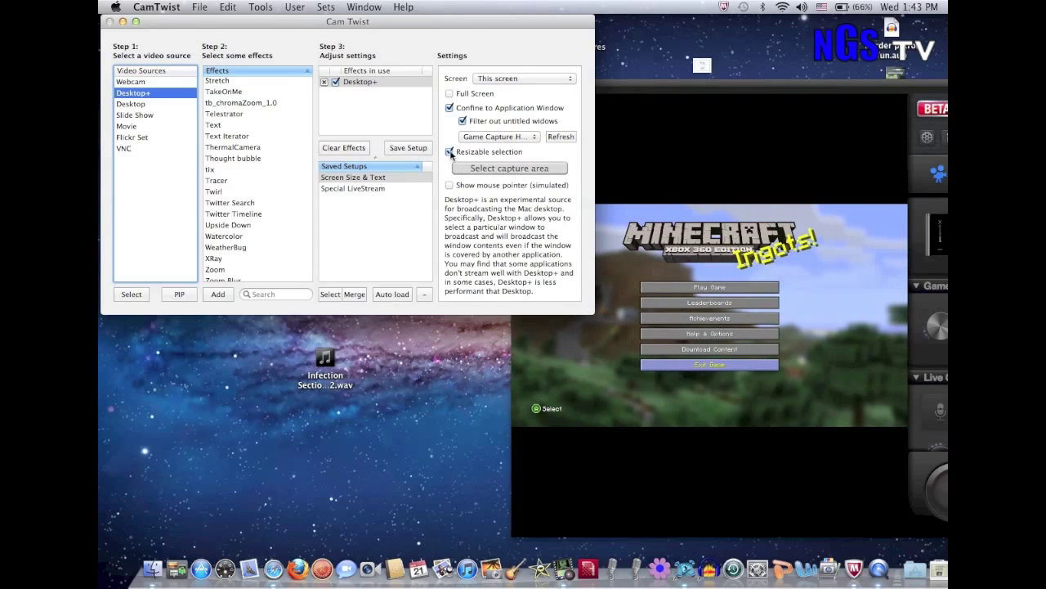
click(468, 168)
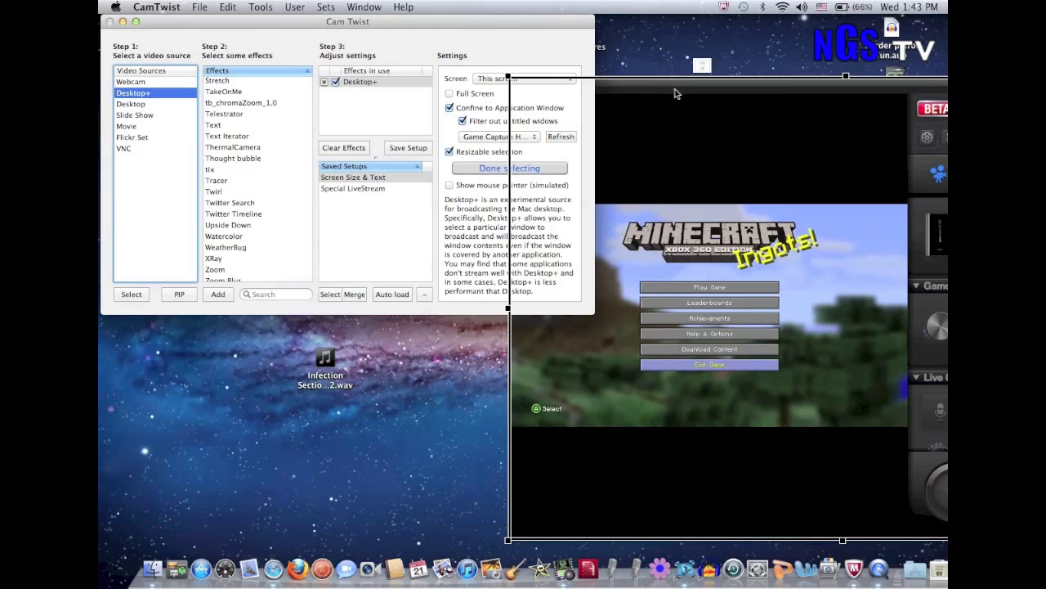
- Move and resize the capture rectangle to cover the Minecraft preview in Game Capture HD
drag(675, 84, 401, 57)
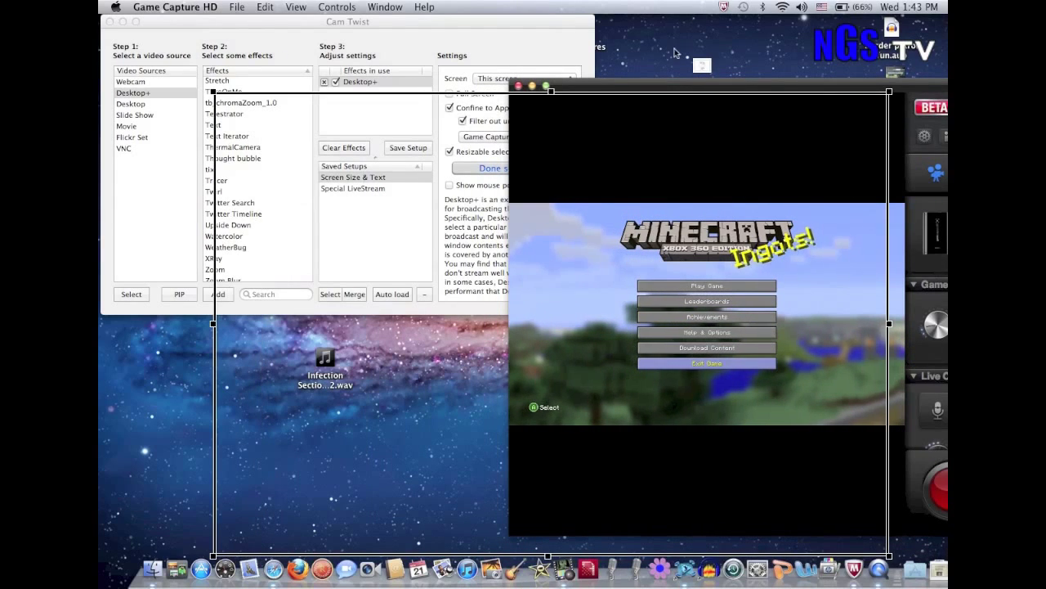
drag(848, 114, 816, 201)
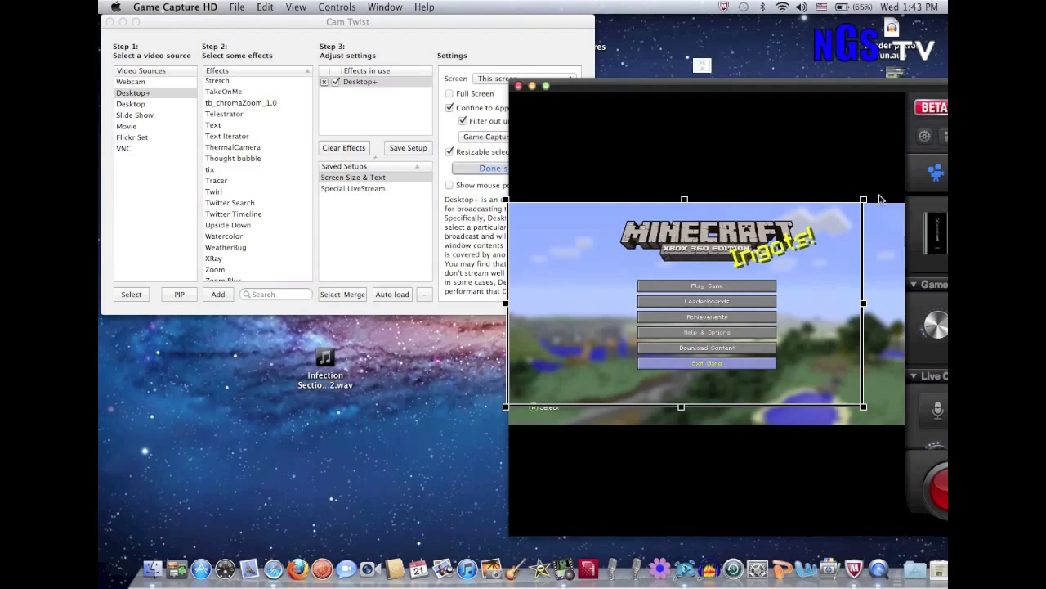
drag(867, 408, 891, 420)
drag(902, 419, 908, 431)
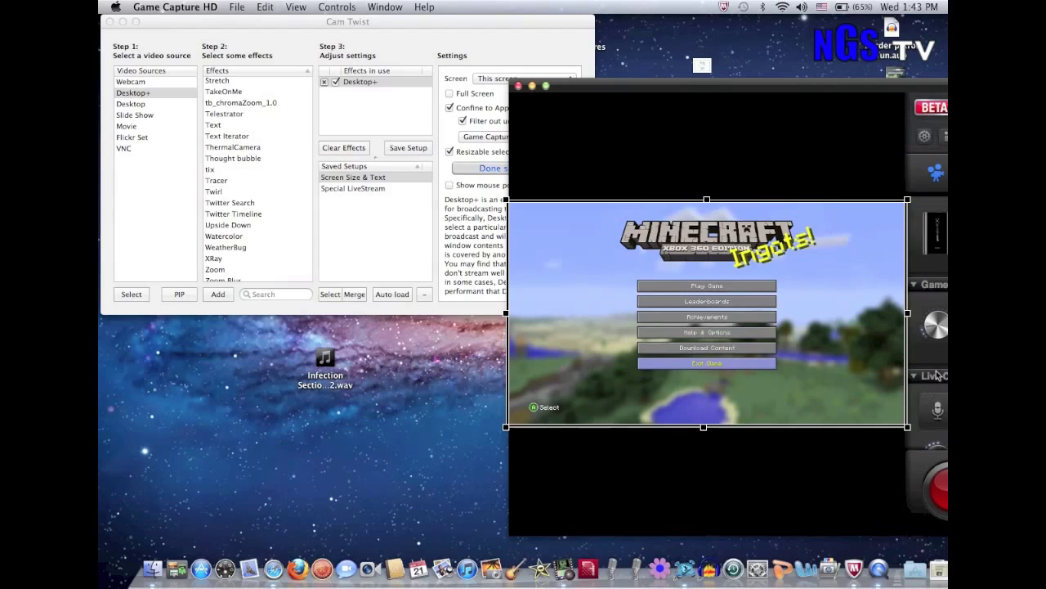
mouse_move(937, 331)
drag(937, 331, 942, 340)
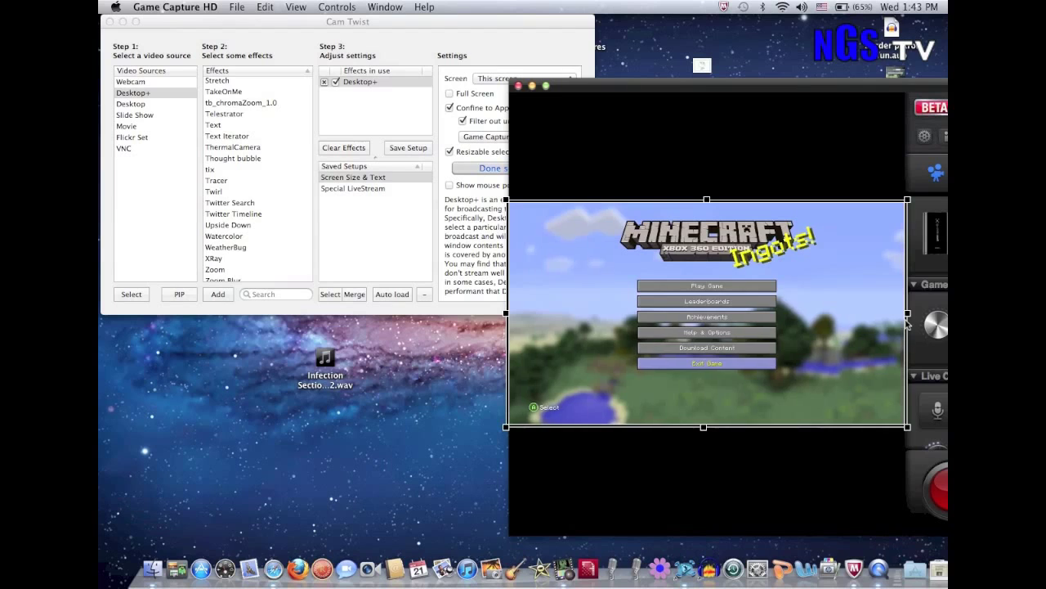
- Finish the capture-area selection and minimize the CamTwist window
mouse_move(937, 326)
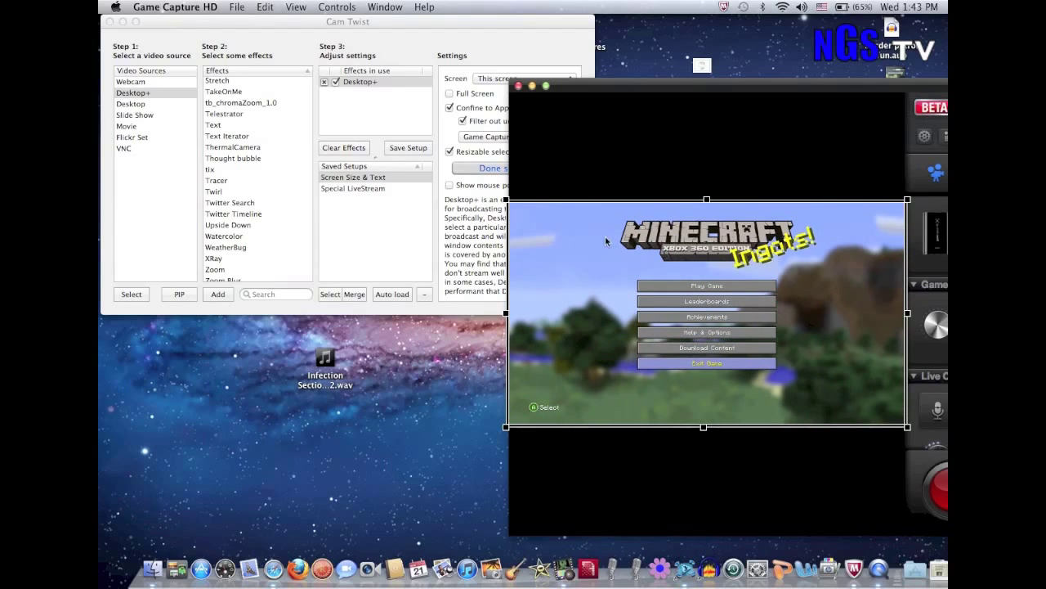
click(474, 170)
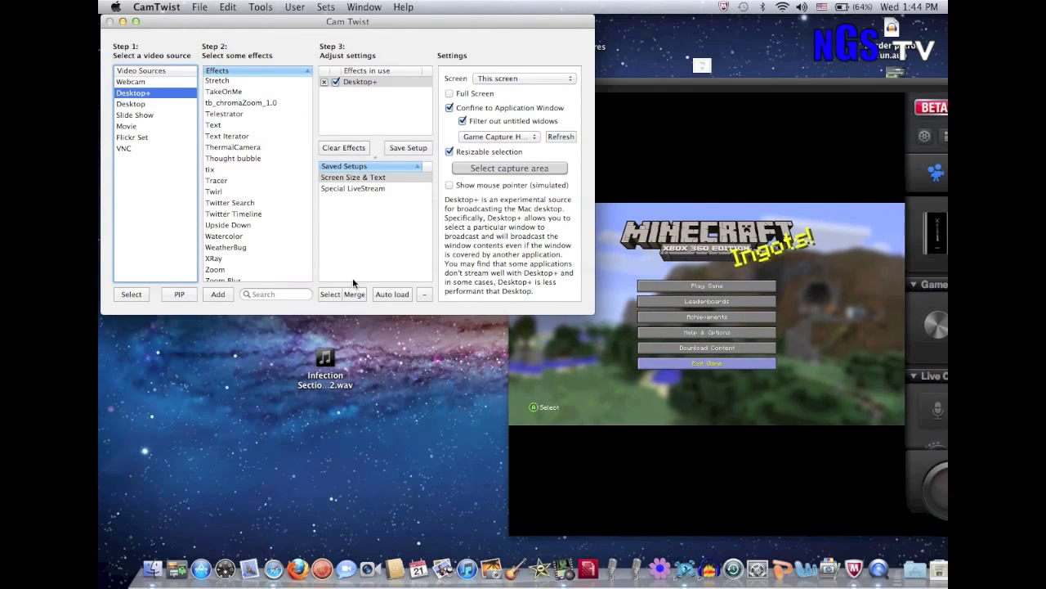
click(123, 22)
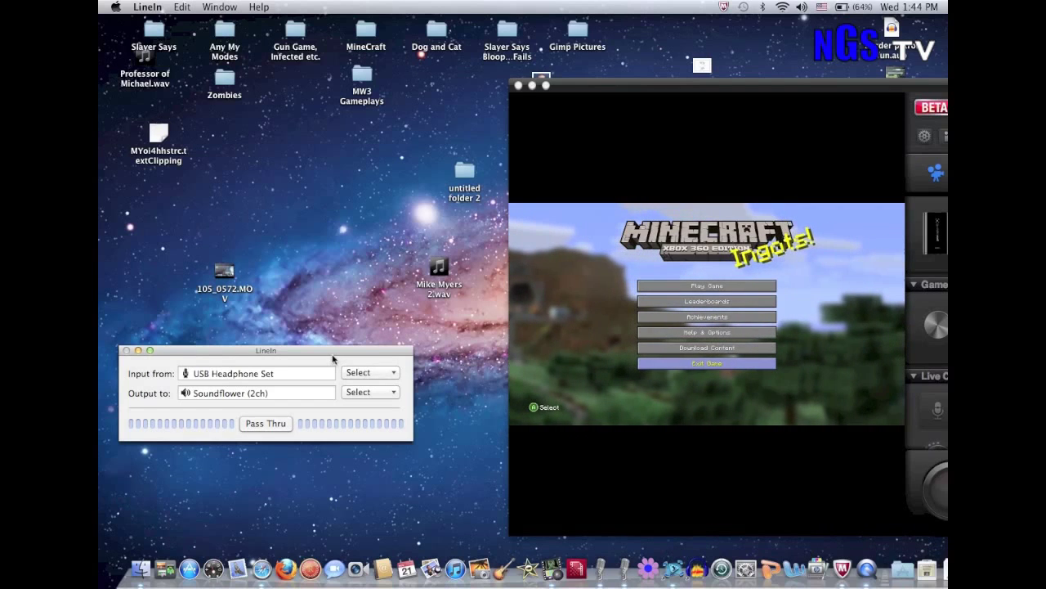
- Move the second LineIn pass-through window above the first one
drag(332, 354, 332, 260)
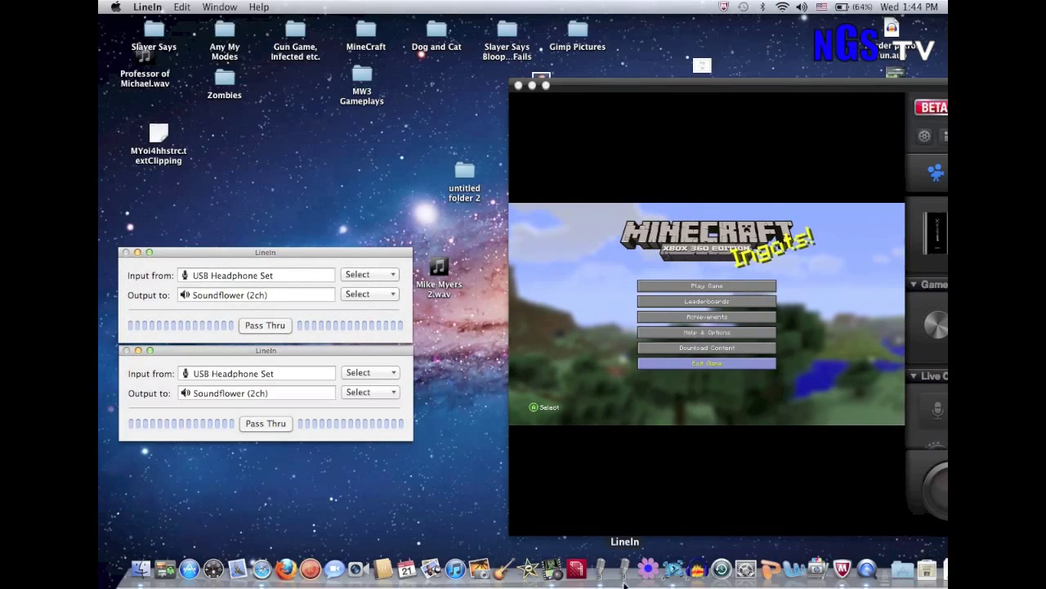